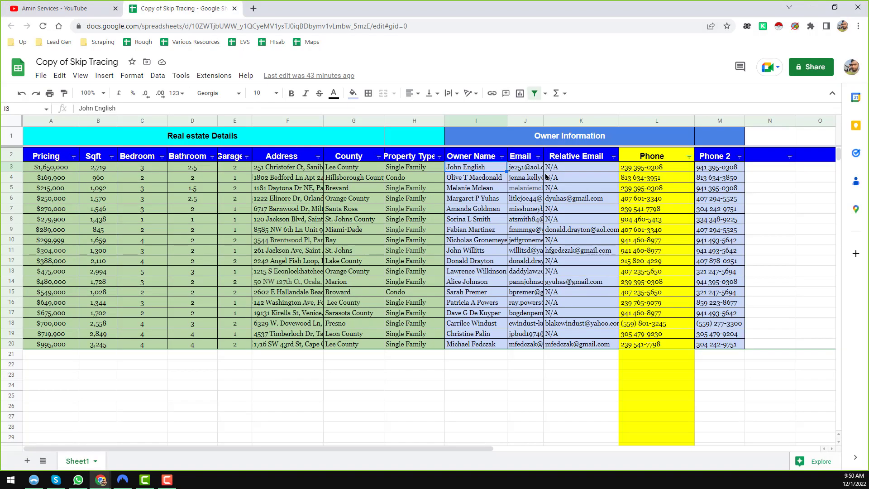
- Select the first owner's phone number in L3 and merge the 'true people search' Google results window into Chrome
click(642, 172)
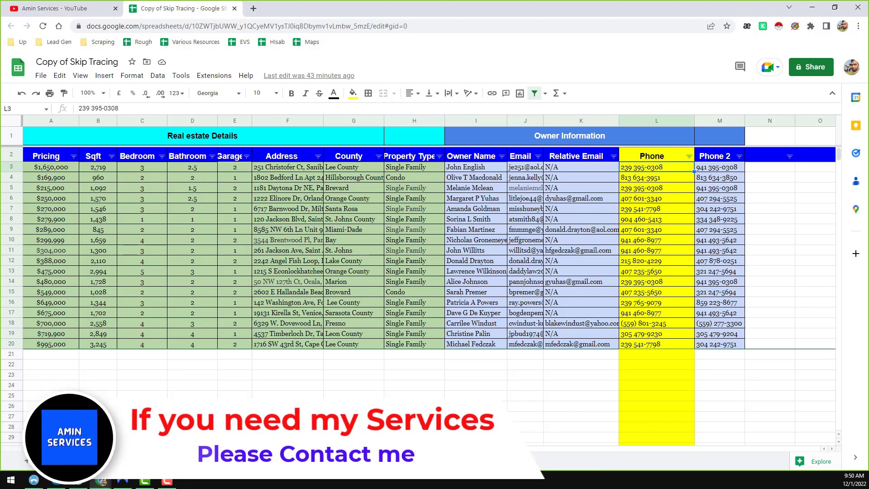
mouse_move(634, 18)
mouse_down()
mouse_move(633, 45)
mouse_move(865, 27)
mouse_move(840, 18)
mouse_move(618, 19)
mouse_up()
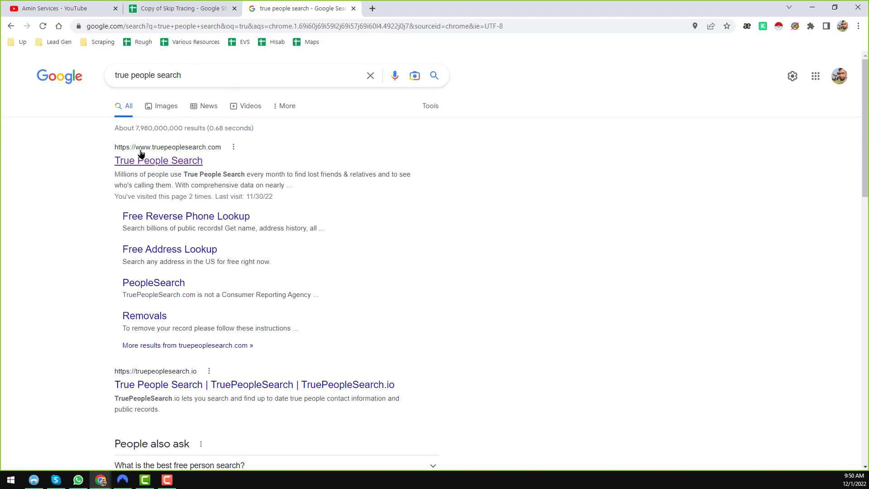
- Open the True People Search result in a new tab, which shows Access denied (error 1020)
right_click(159, 165)
click(202, 168)
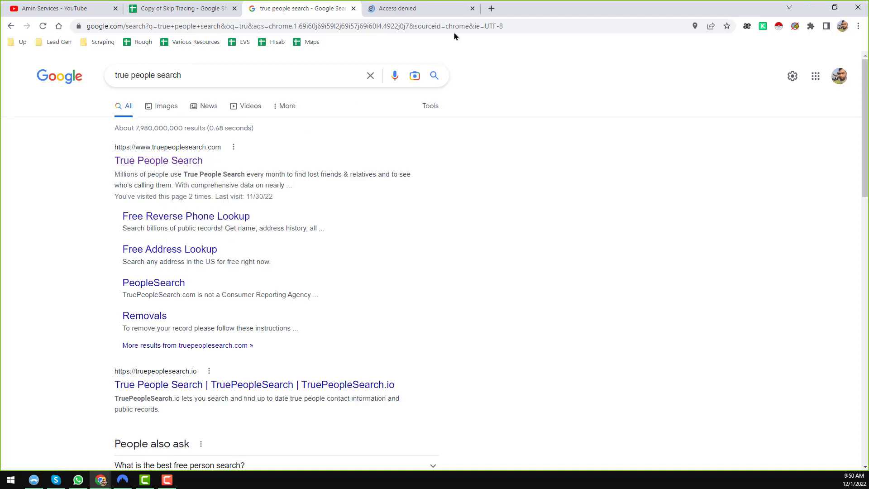
click(417, 13)
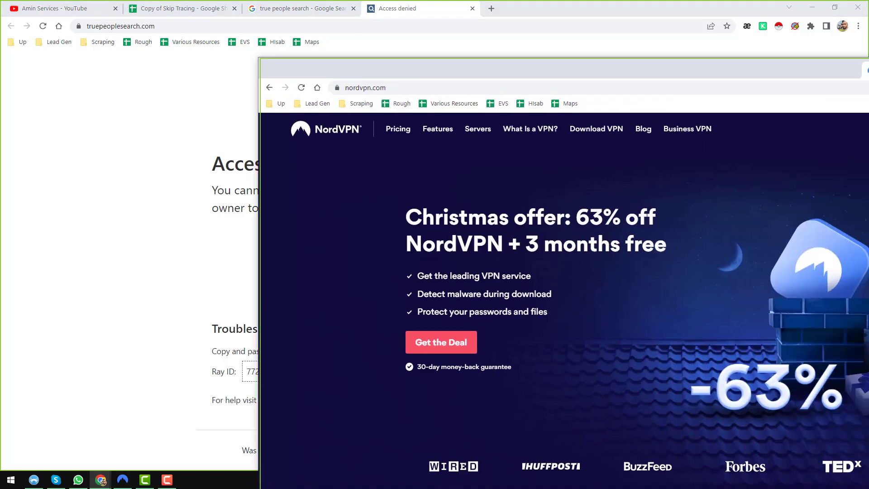
- Recheck the Access denied page, then launch the NordVPN desktop app, showing Not Connected, and shift it left
key(ctrl+w)
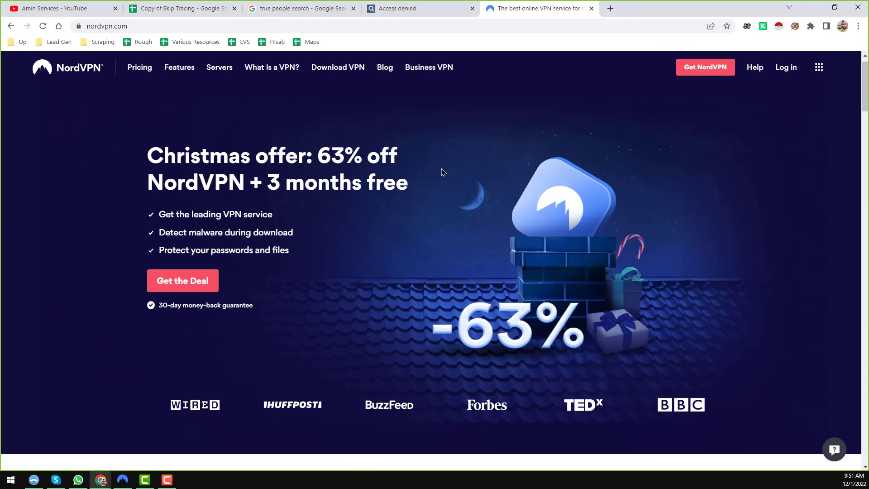
click(408, 9)
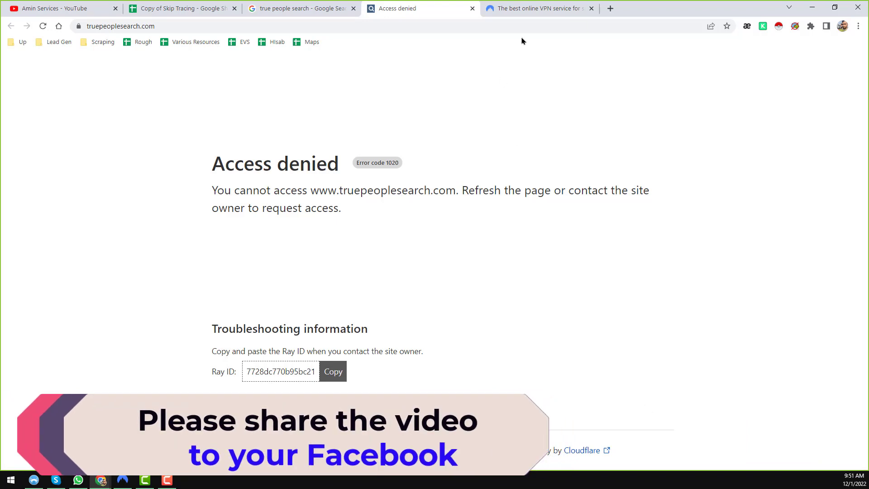
click(556, 9)
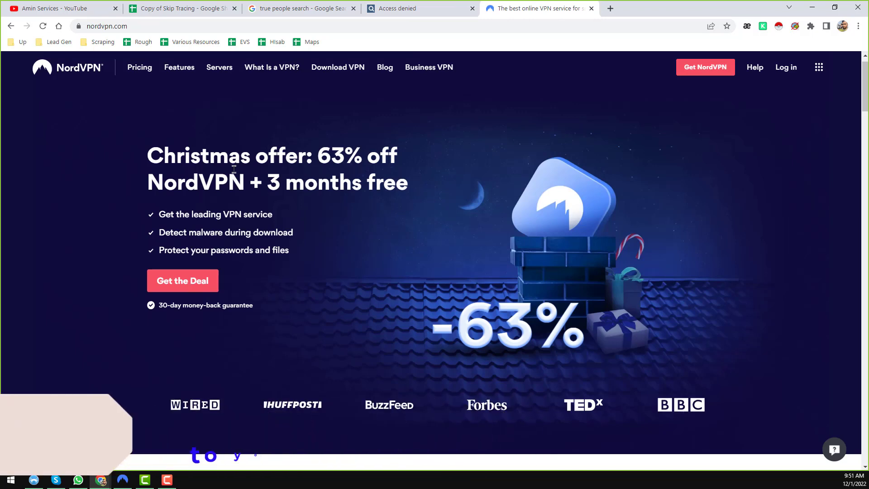
scroll(236, 156, down, 2)
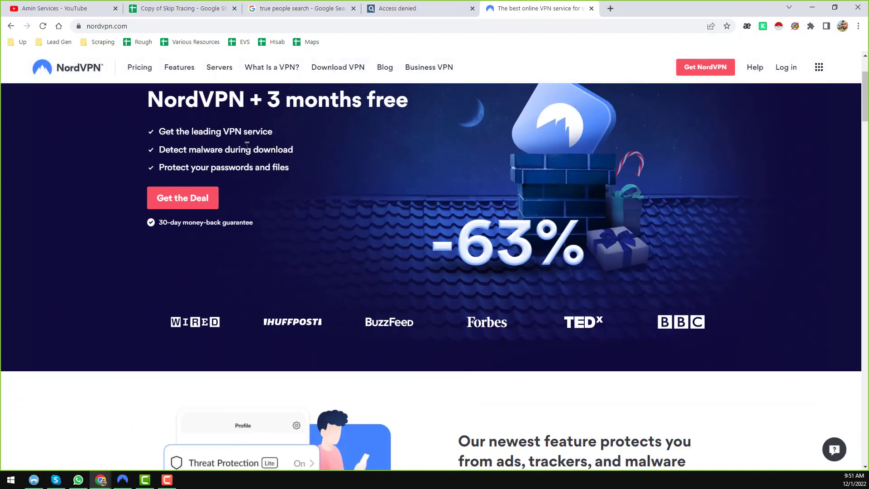
scroll(407, 160, down, 2)
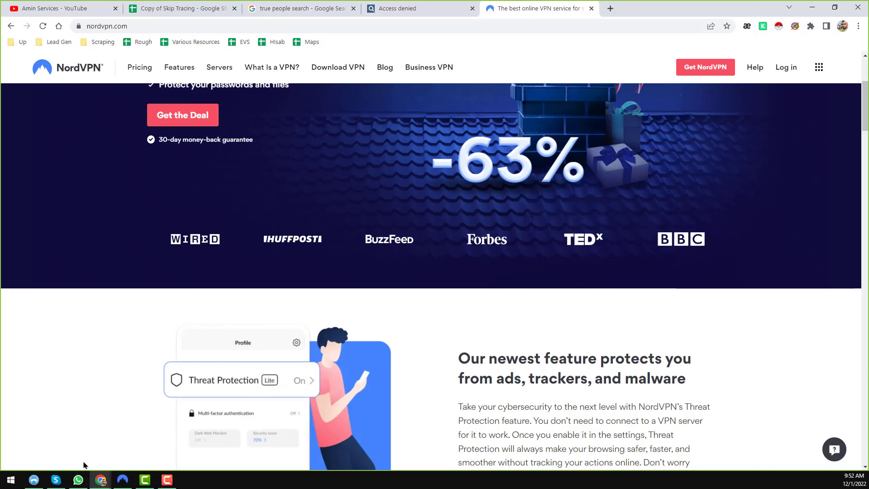
click(123, 480)
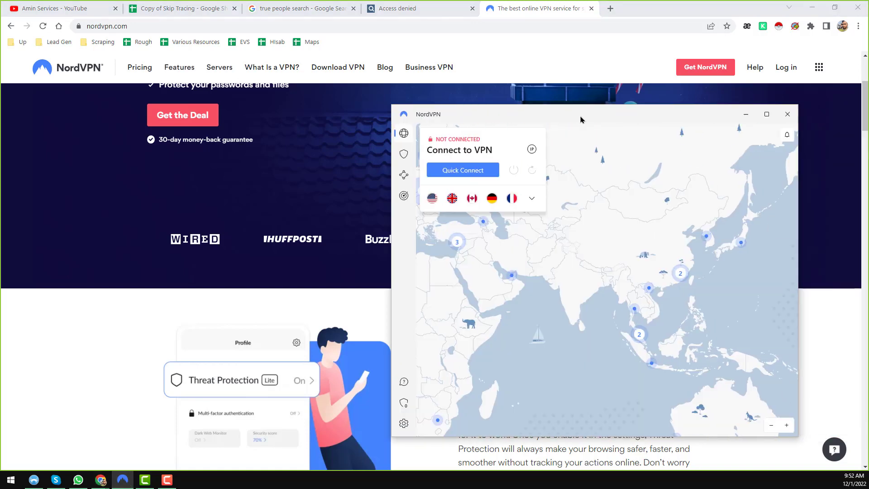
drag(604, 108, 518, 107)
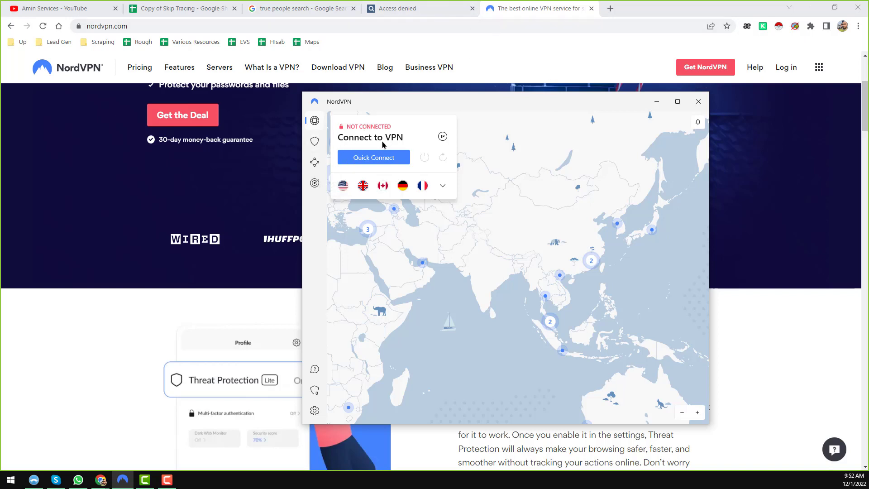
- Move the NordVPN window up and return to the Copy of Skip Tracing spreadsheet
drag(553, 99, 514, 89)
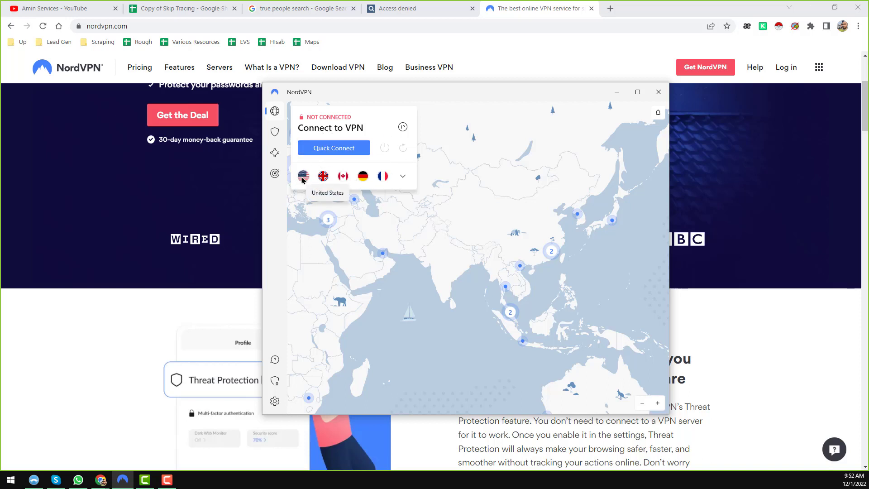
click(216, 7)
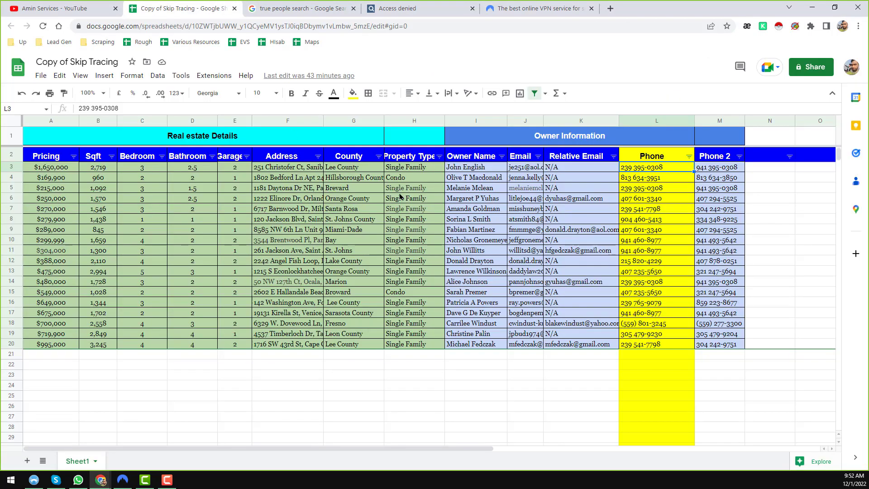
- Close the Google results tab, select address cell F3, and bring up NordVPN connected to United States #8258
click(354, 8)
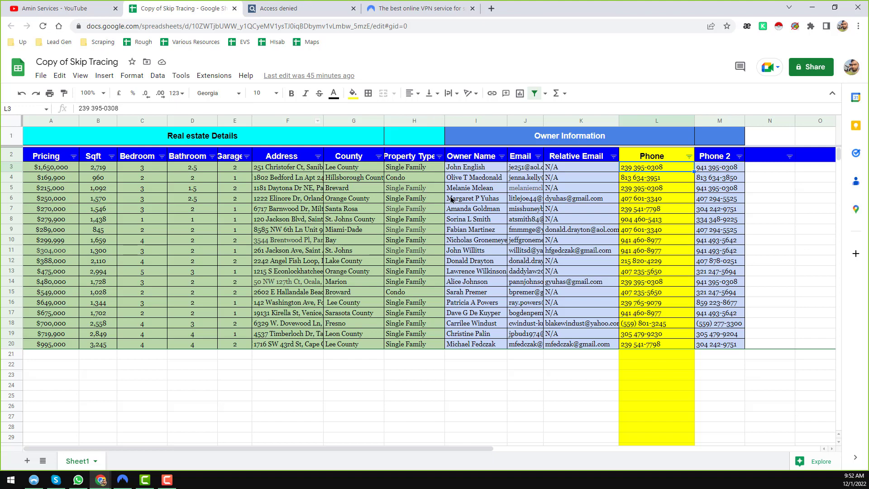
click(310, 170)
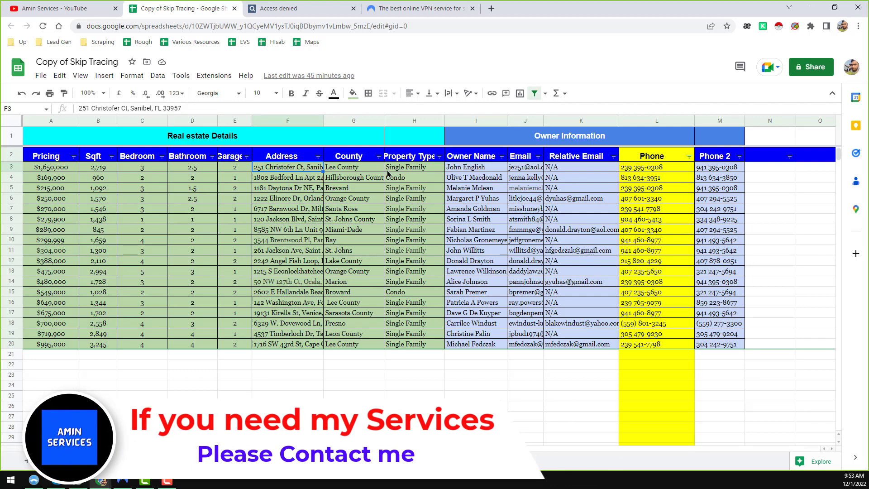
click(123, 481)
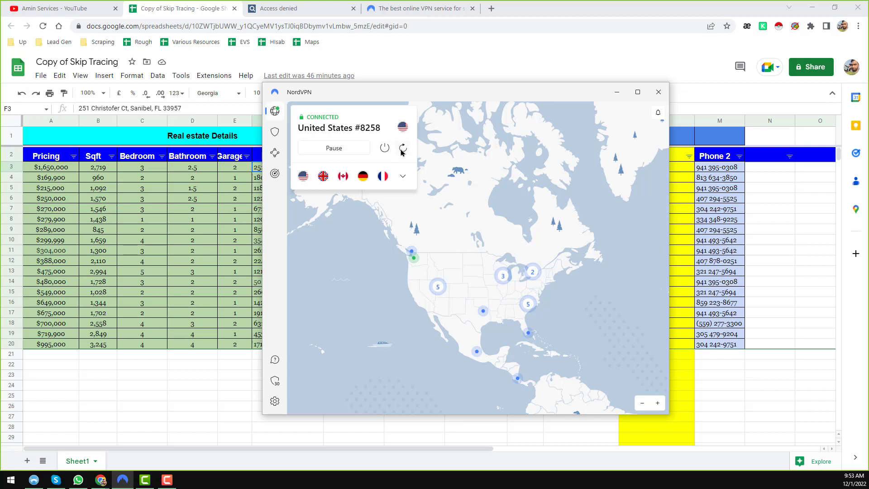
- Browse NordVPN's United States city servers, then return to the Access denied True People Search tab
click(403, 178)
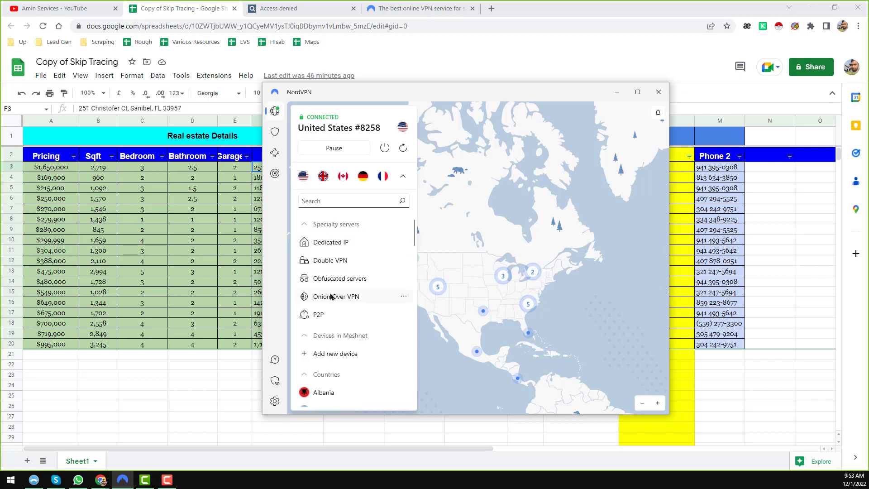
scroll(331, 296, down, 15)
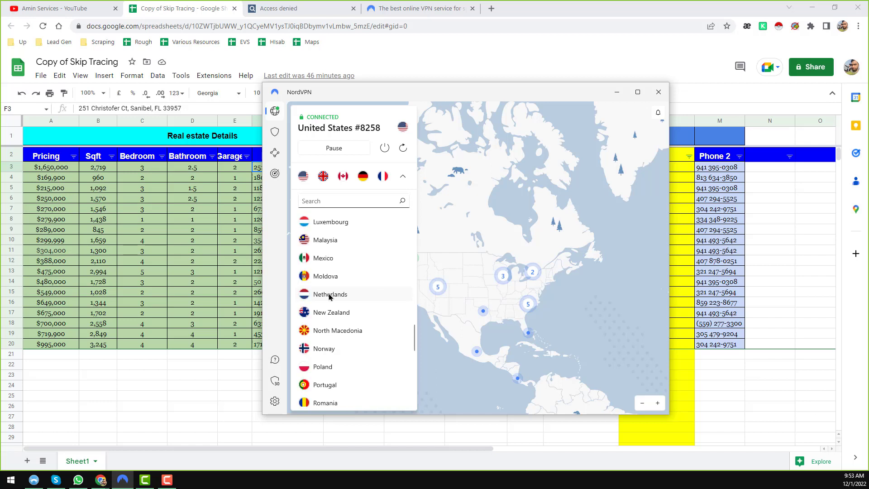
scroll(331, 296, down, 8)
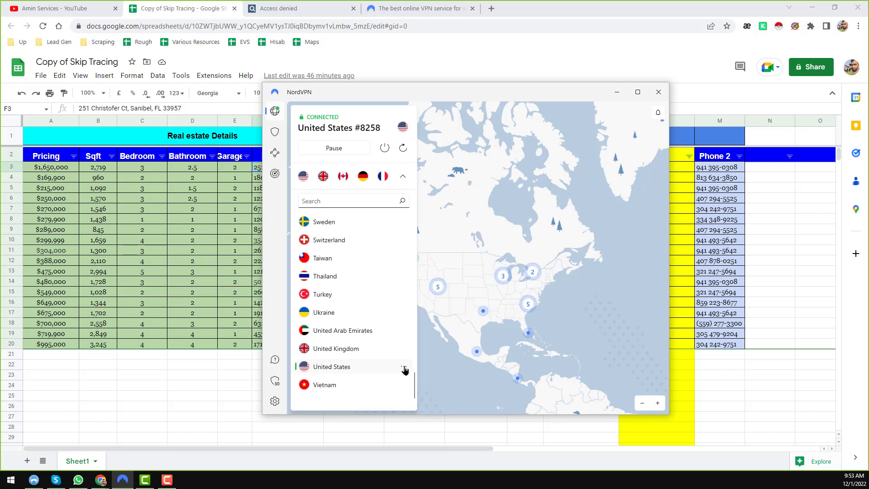
click(405, 368)
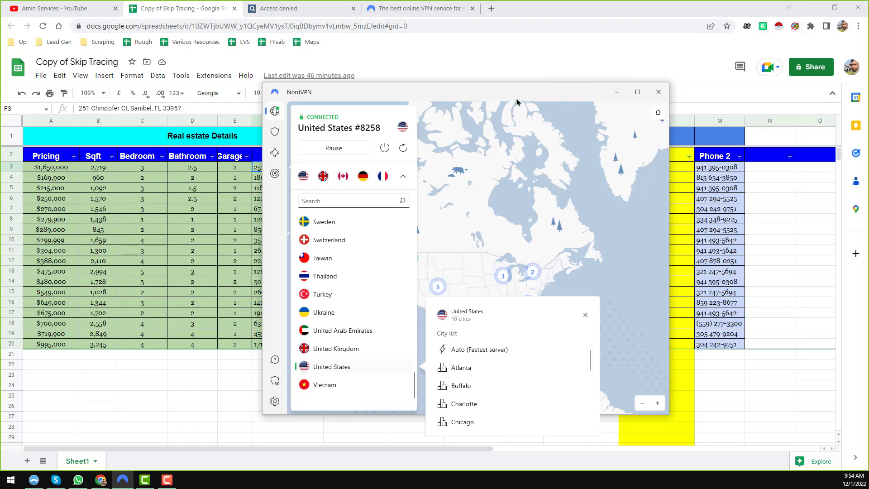
click(328, 9)
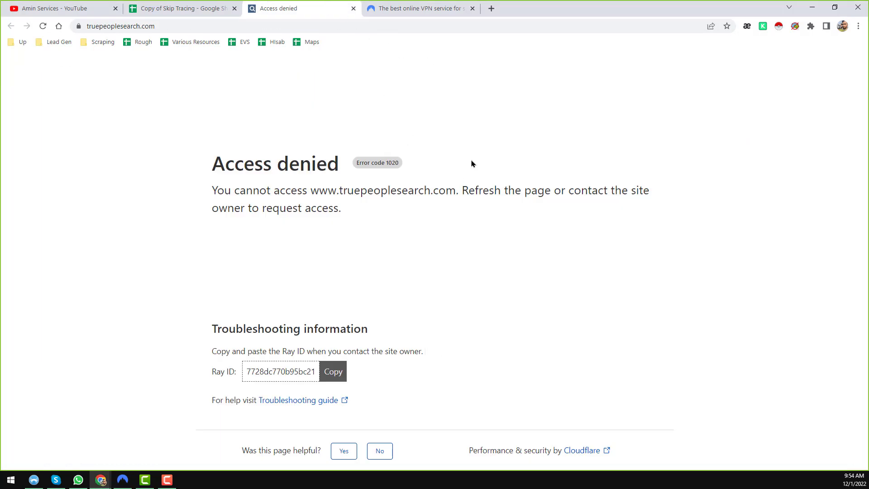
- Reload True People Search with the VPN connected so its search page loads
right_click(479, 121)
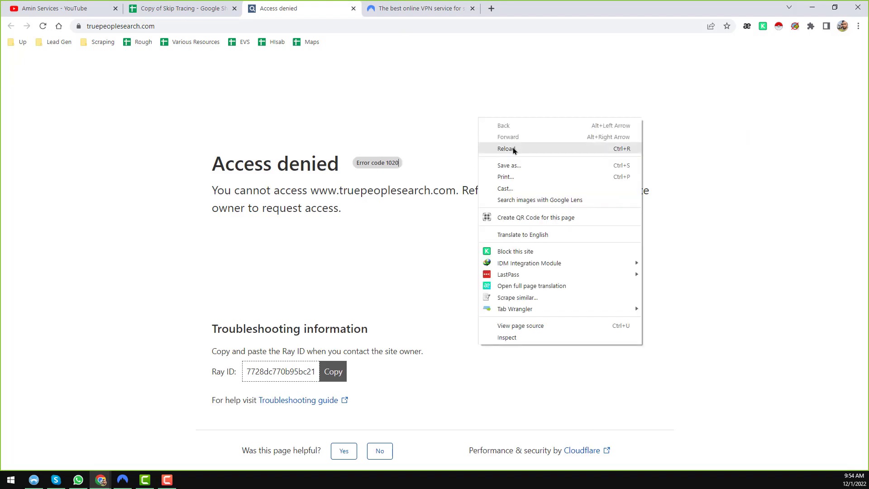
click(515, 149)
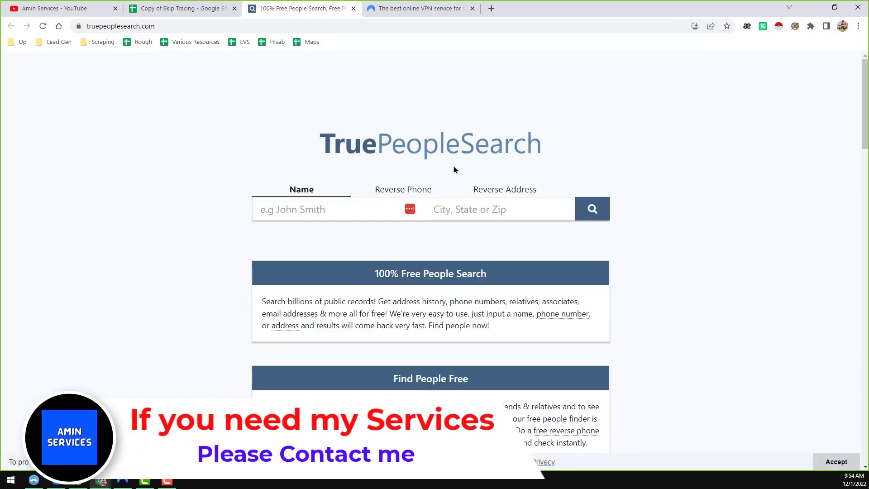
scroll(453, 169, down, 4)
scroll(448, 170, up, 4)
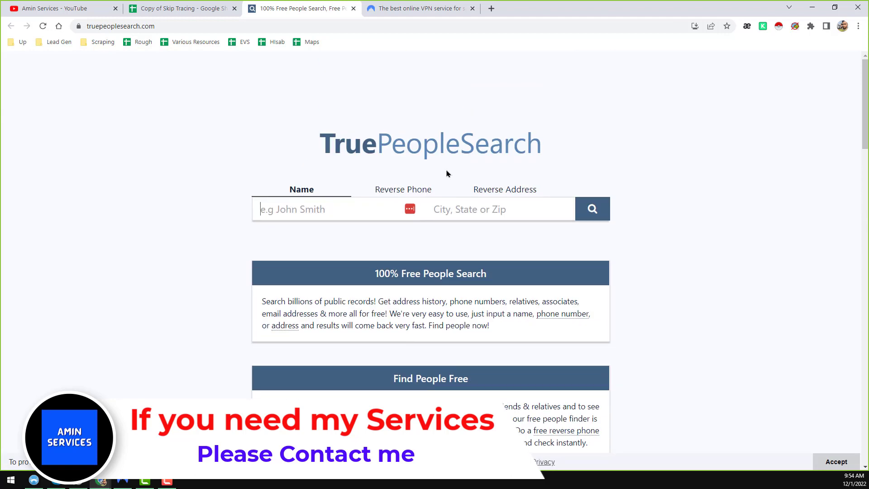
- Close the NordVPN website tab and return to the Copy of Skip Tracing sheet
click(454, 7)
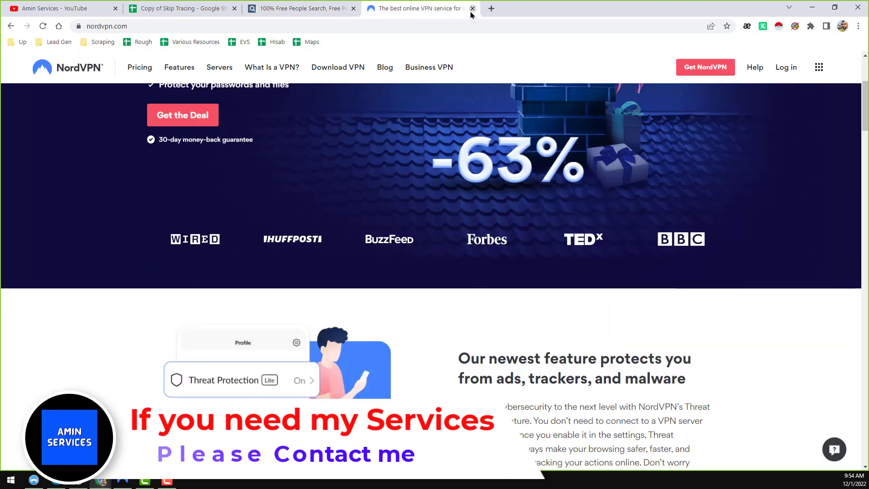
click(473, 8)
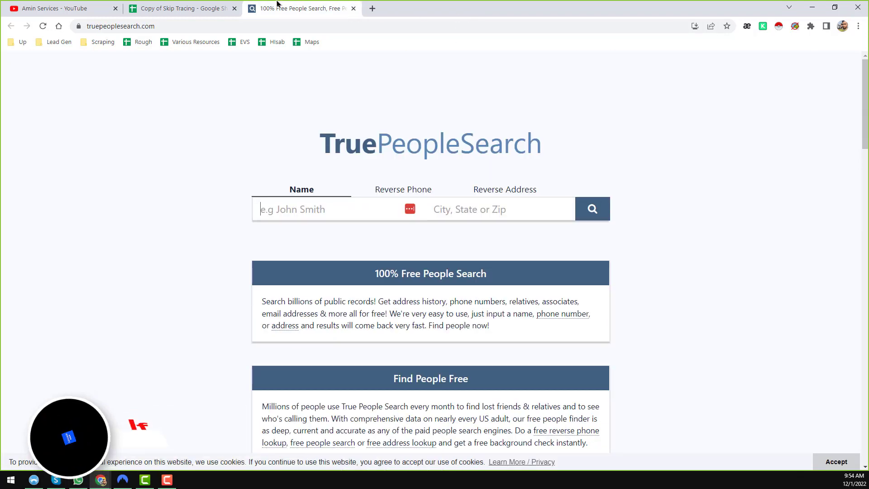
click(212, 4)
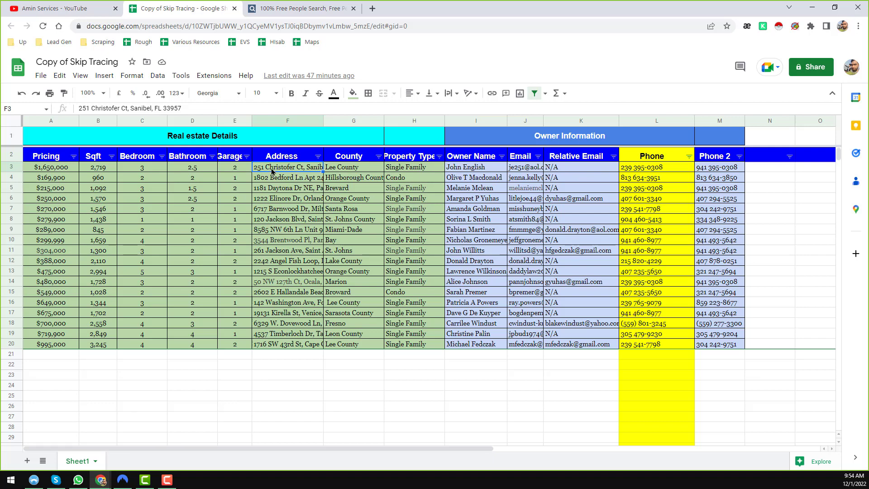
- Enter the first property's street and its city and state, without the zip, in Reverse Address search
click(301, 9)
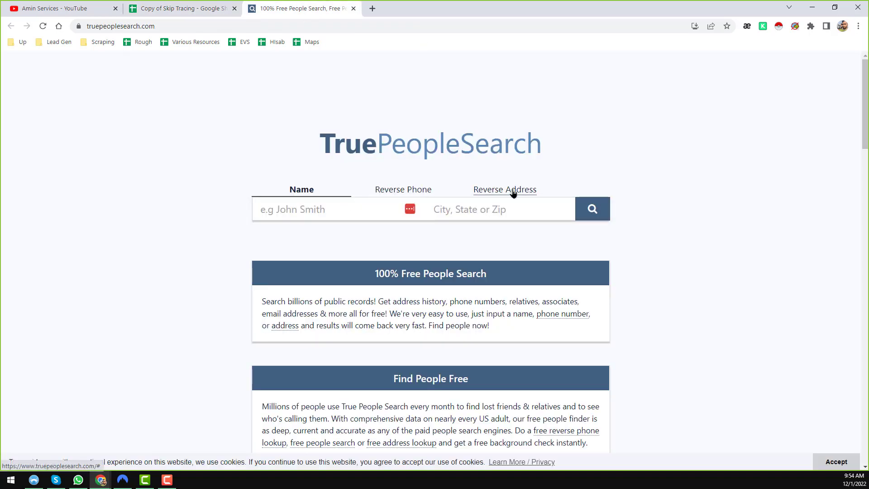
click(336, 202)
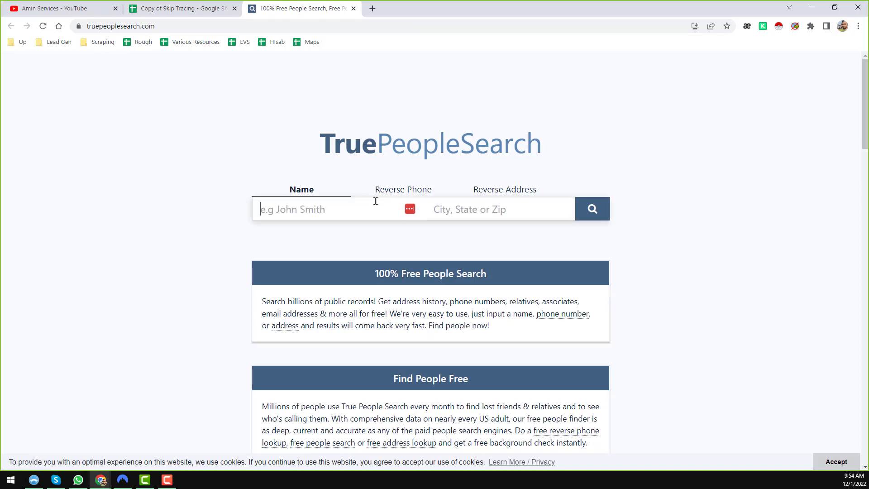
click(498, 189)
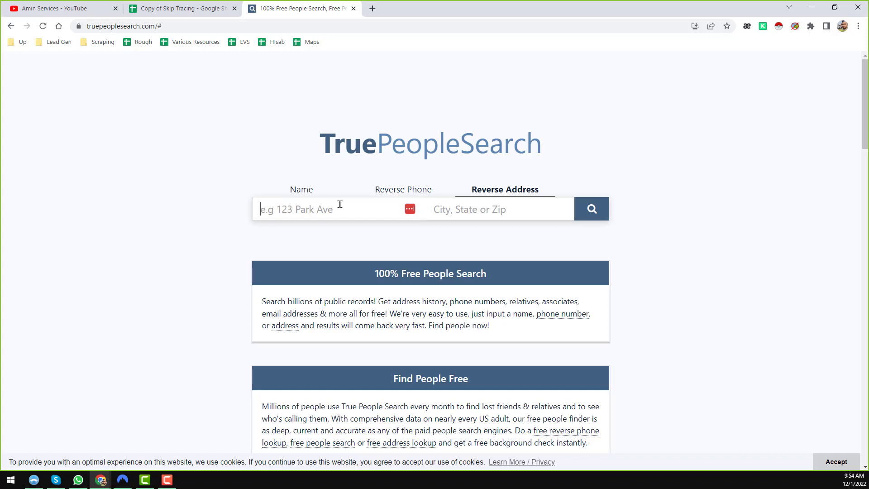
key(ctrl+v)
drag(340, 205, 548, 247)
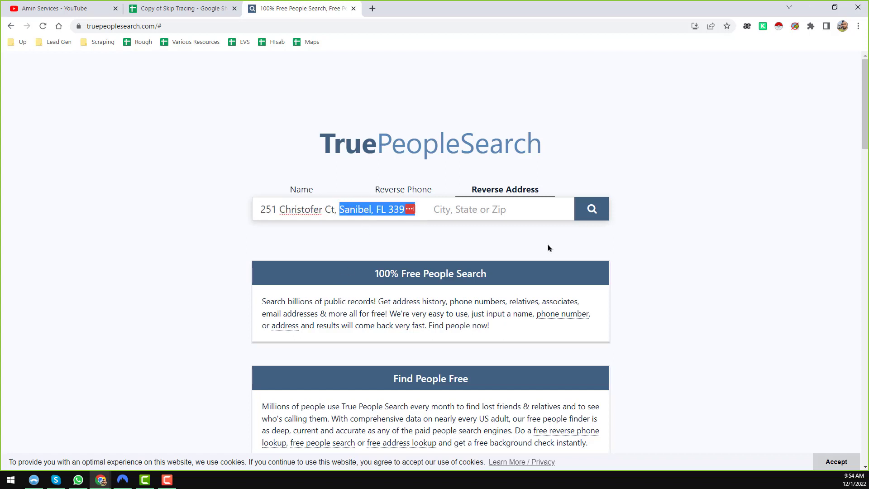
key(BackSpace)
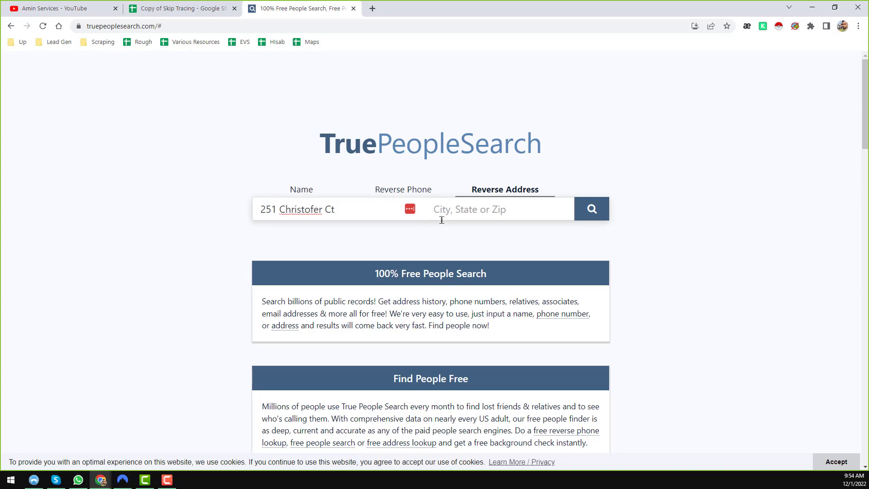
click(474, 213)
text(Sanibel, FL 33957)
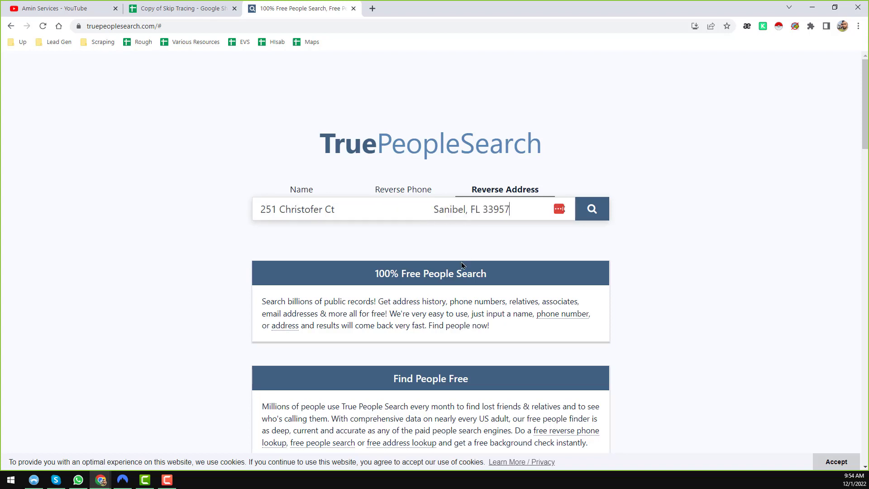
double_click(497, 209)
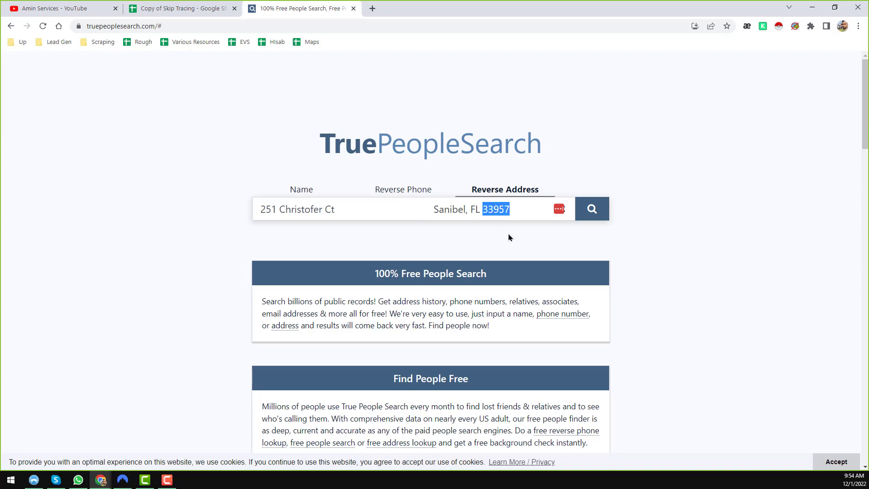
key(BackSpace)
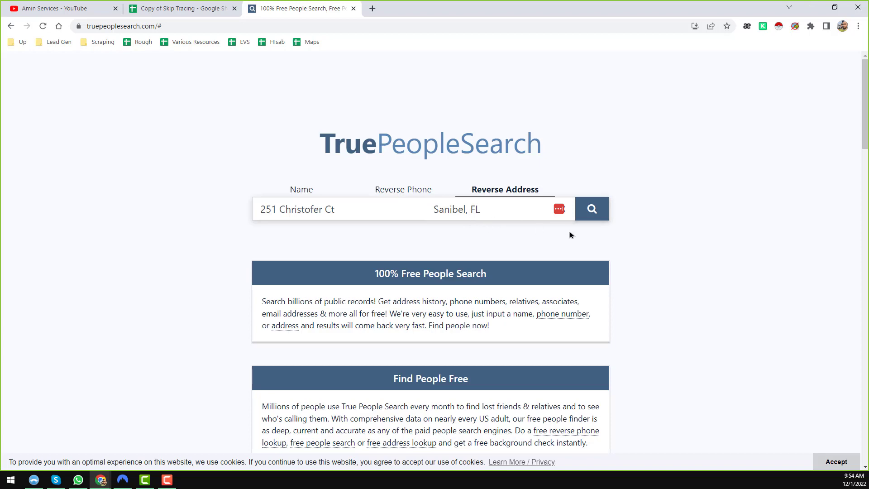
- Run the reverse-address search, dismiss LastPass, and compare the four results with the owner in I3
click(598, 215)
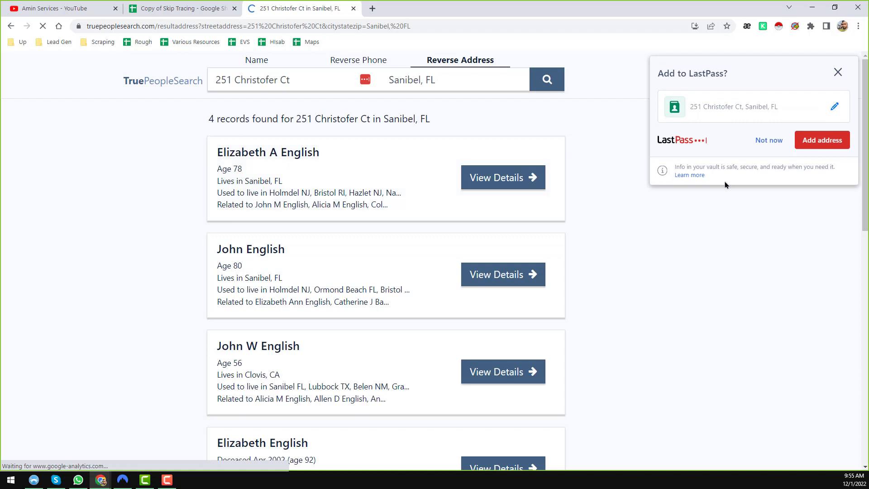
click(769, 141)
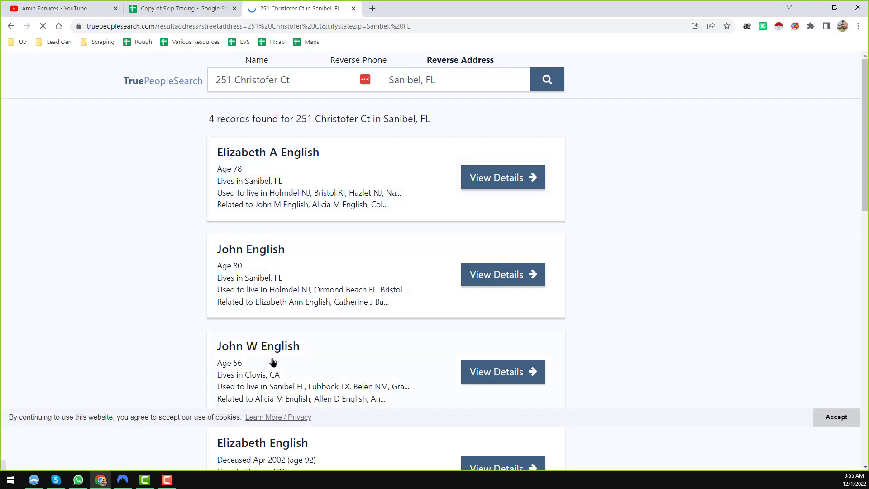
scroll(274, 357, down, 2)
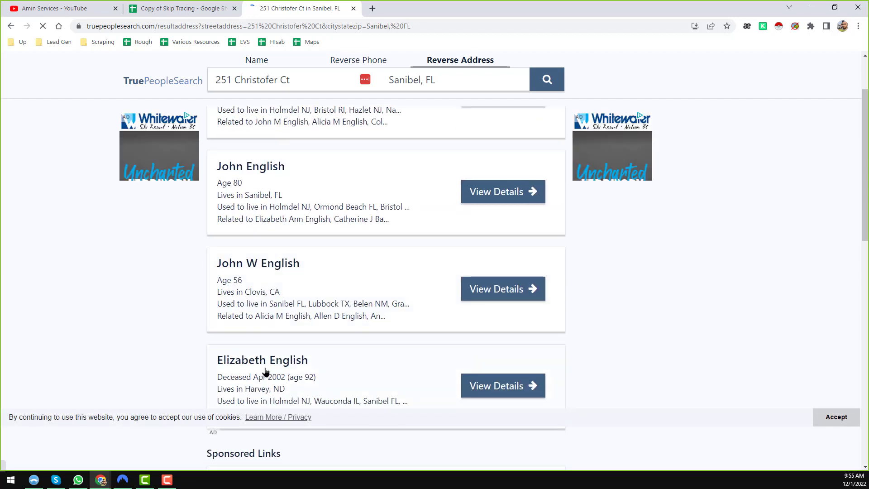
scroll(287, 368, up, 2)
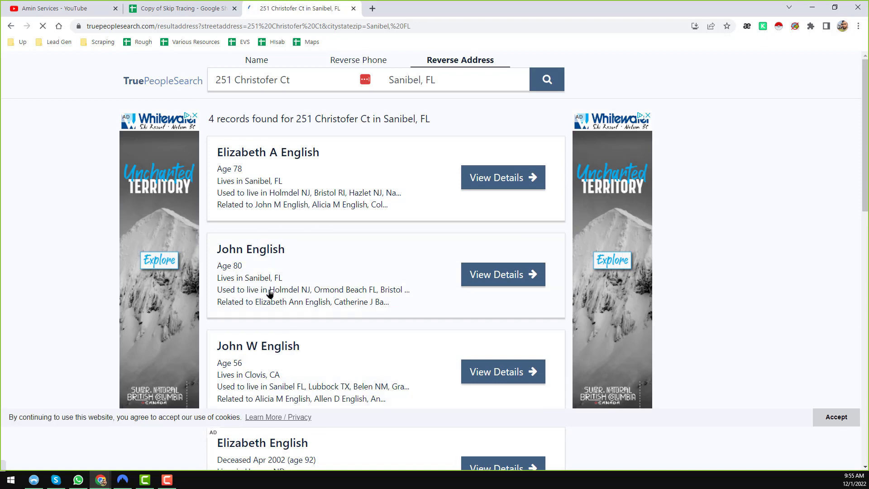
click(187, 9)
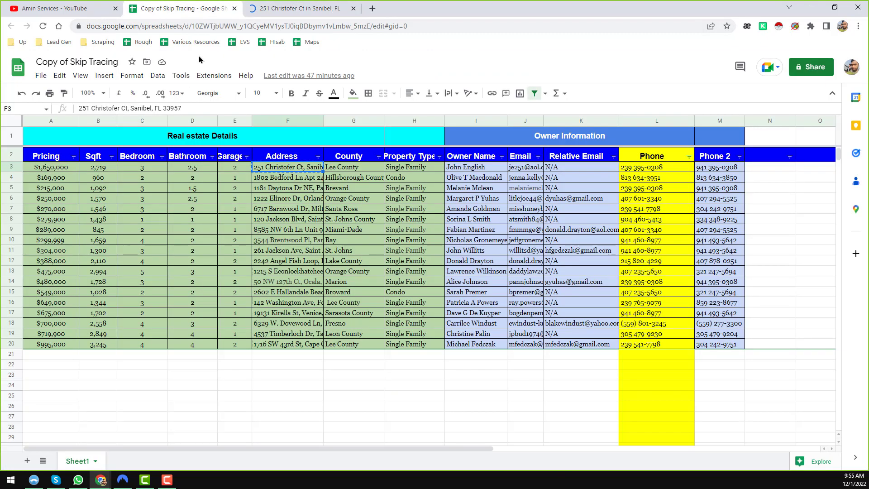
click(466, 171)
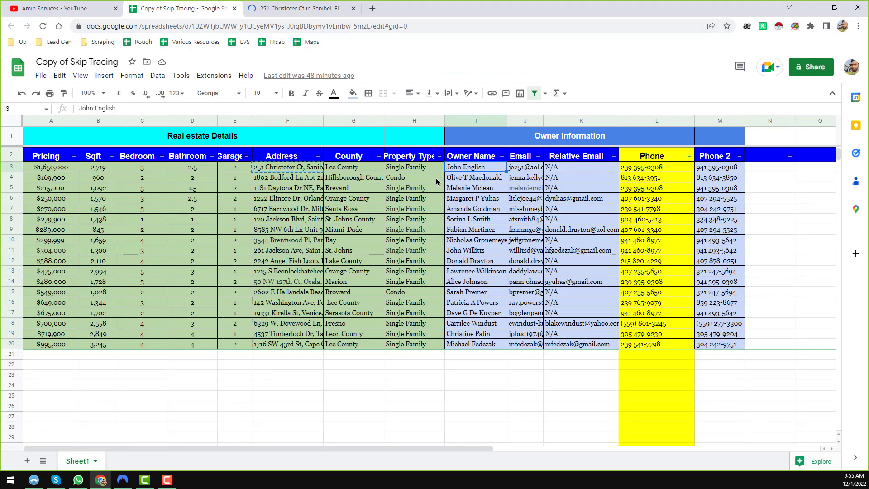
key(ctrl+Tab)
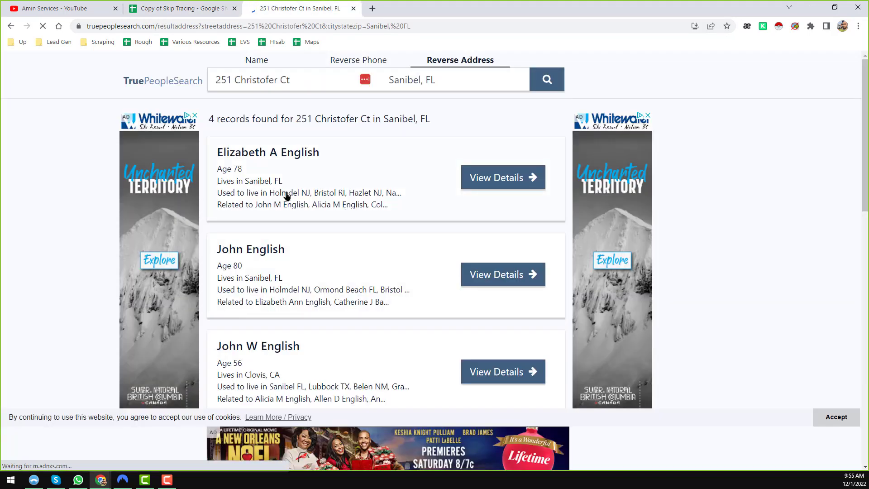
- Open the second and third records' View Details in new tabs, then view the first with three landlines
right_click(269, 253)
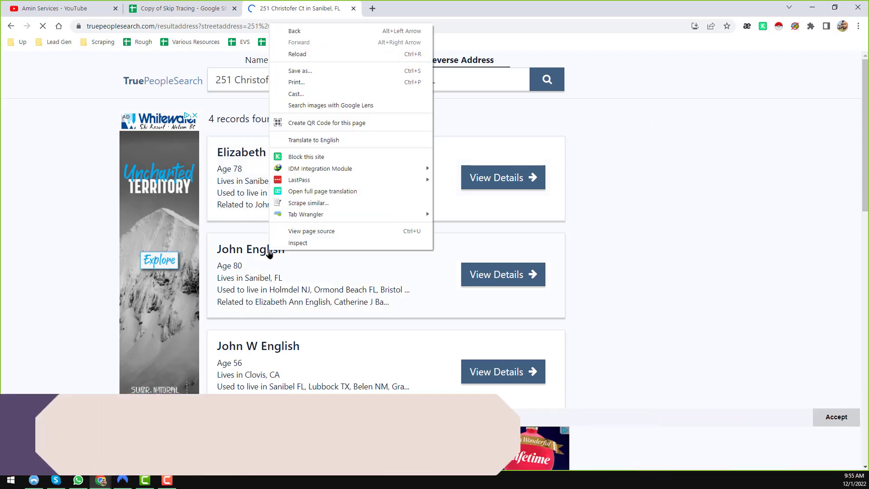
click(77, 281)
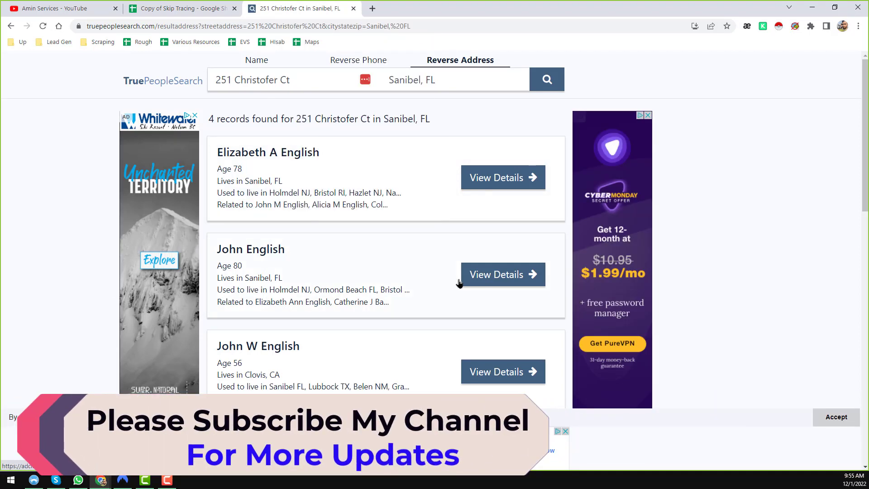
right_click(482, 277)
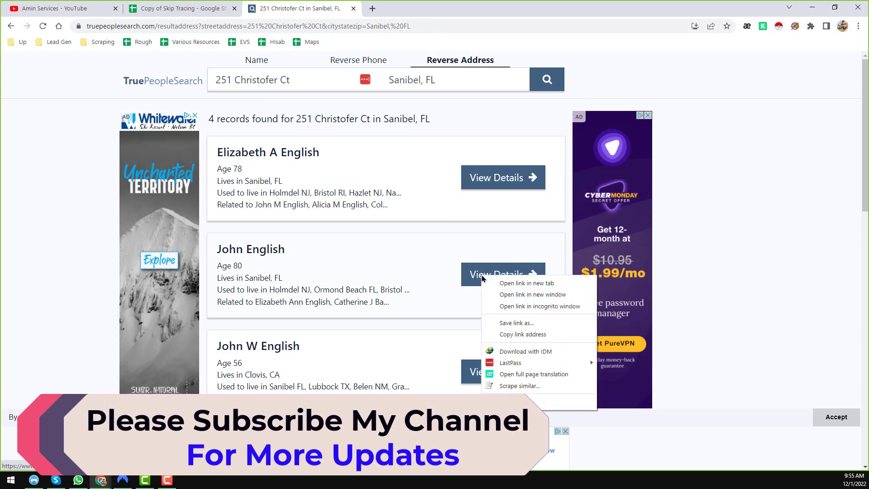
click(516, 284)
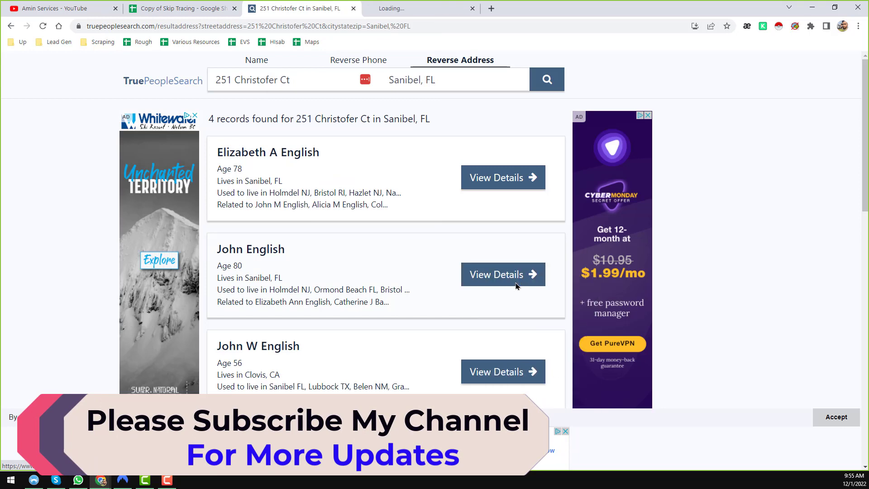
scroll(416, 333, down, 2)
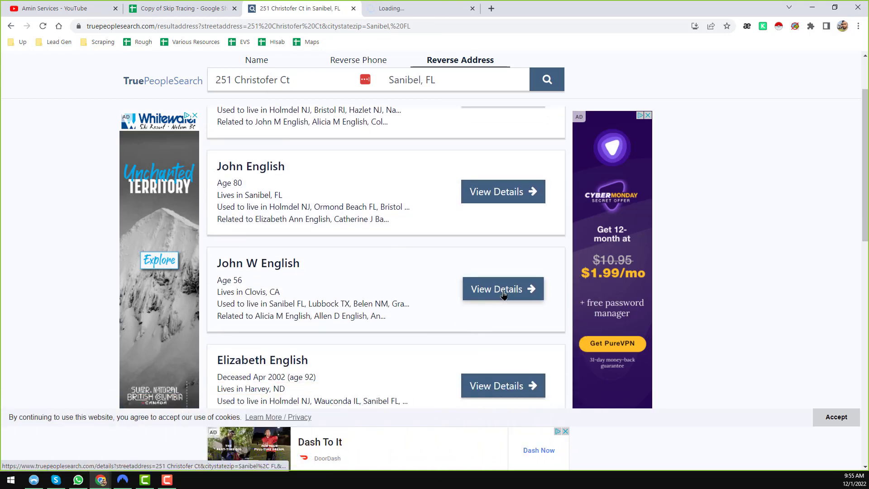
right_click(504, 296)
click(523, 297)
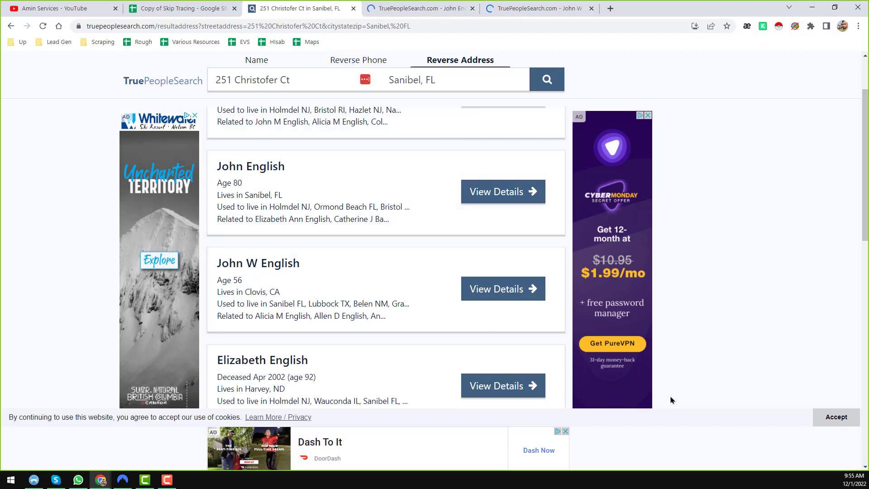
click(434, 5)
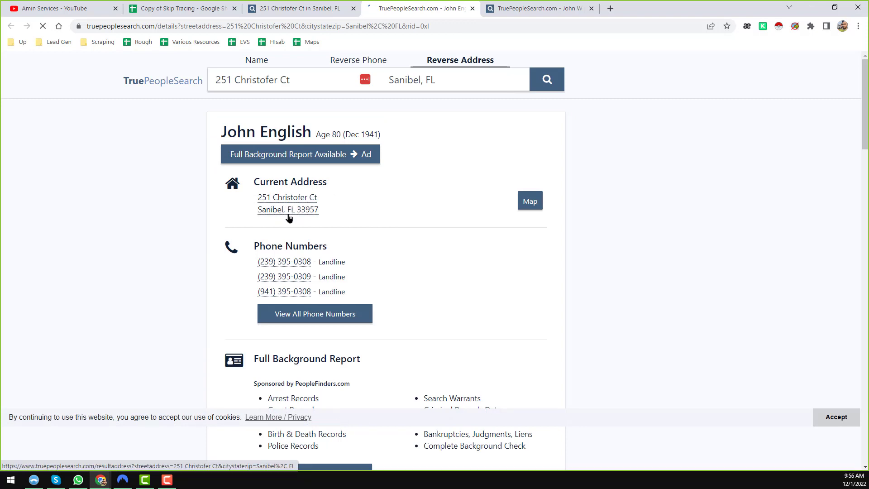
- Review the third record, check the address in the sheet, and close the unrelated person's result tab
click(539, 8)
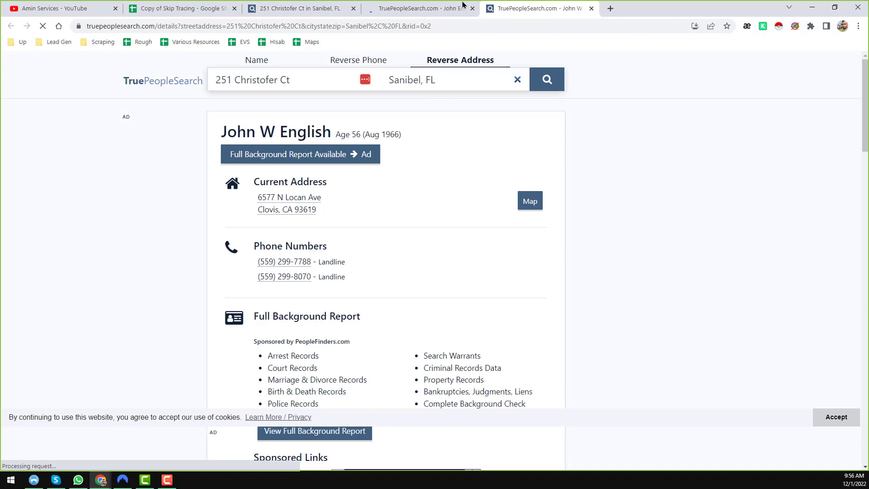
click(211, 7)
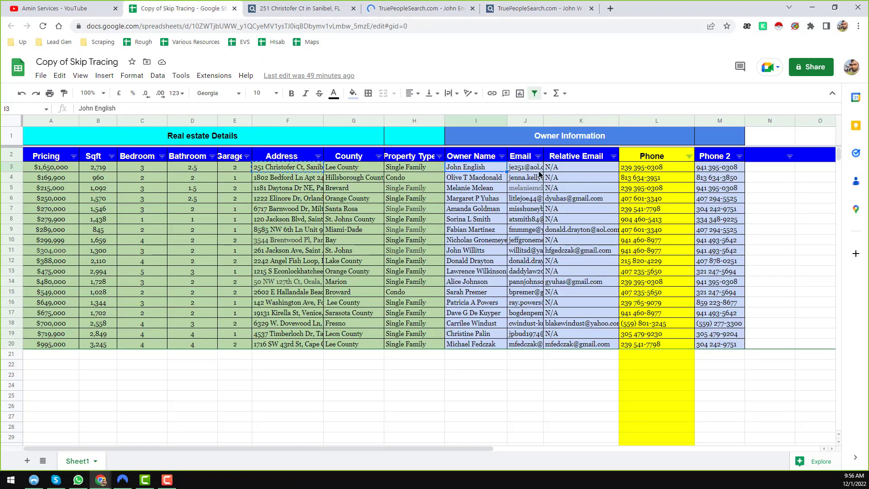
click(356, 169)
click(293, 169)
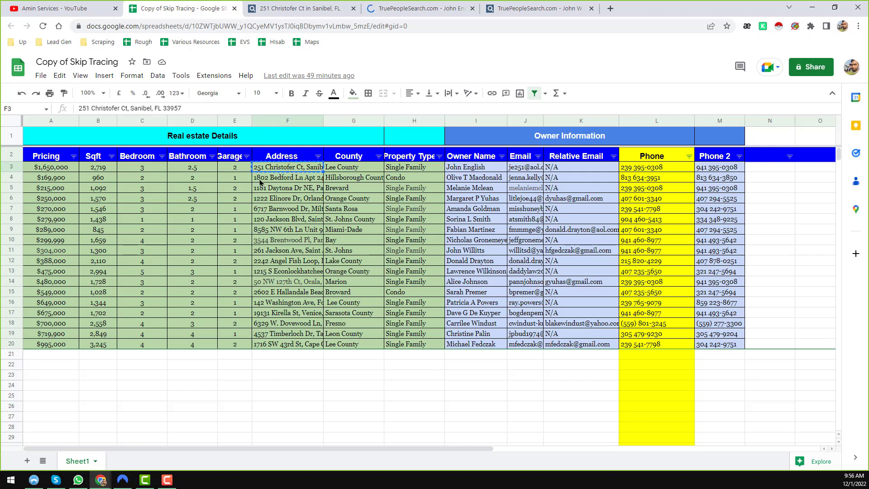
click(446, 7)
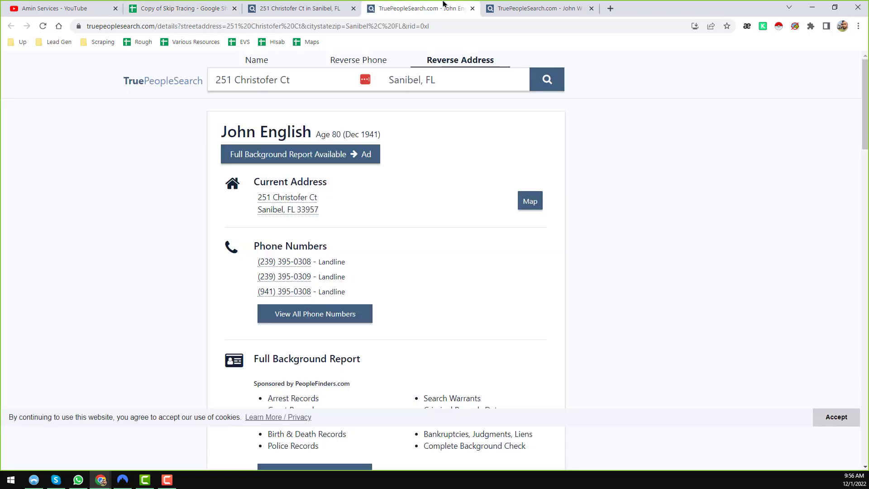
click(520, 9)
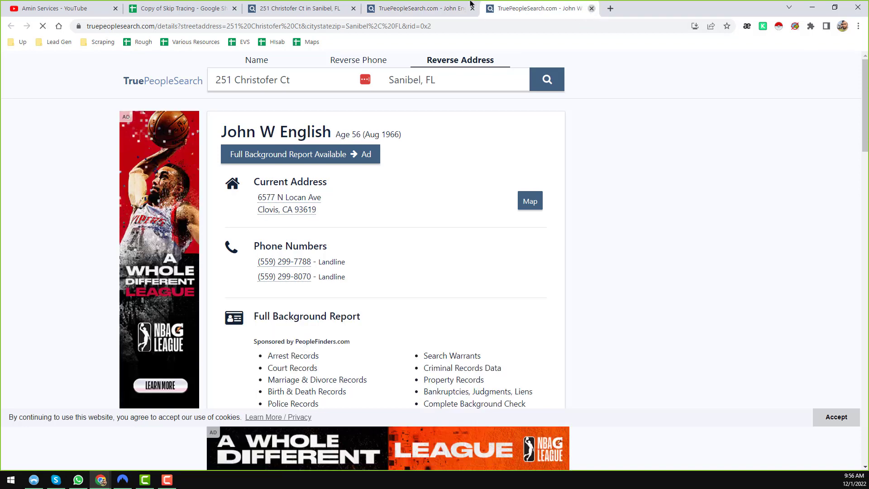
click(591, 9)
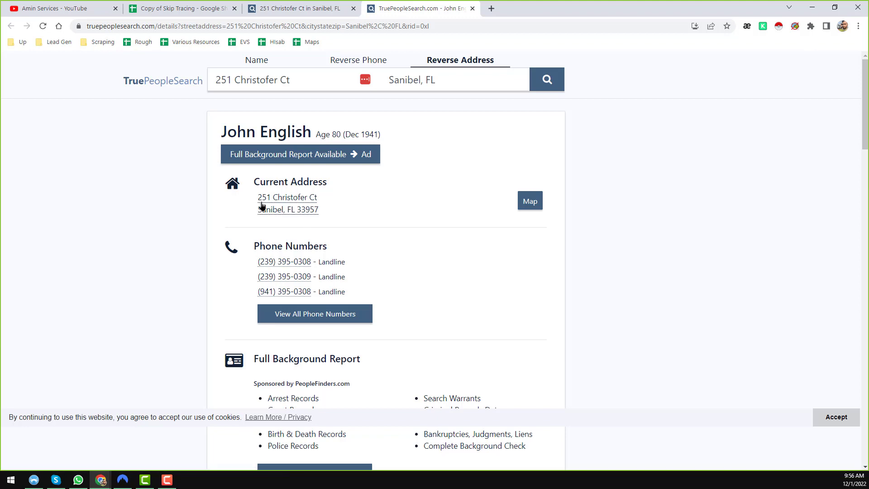
- Move the owner's result tab beside the spreadsheet and scroll to its Phone Numbers landlines
click(190, 8)
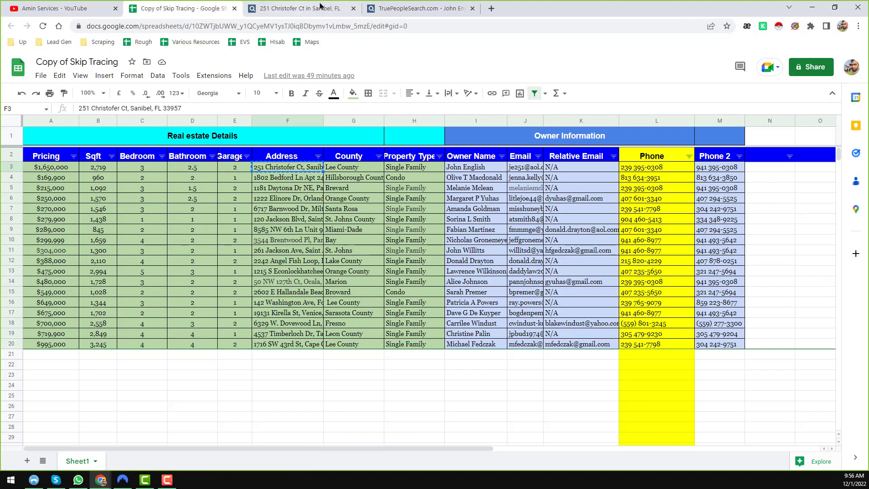
drag(421, 8, 308, 9)
click(215, 10)
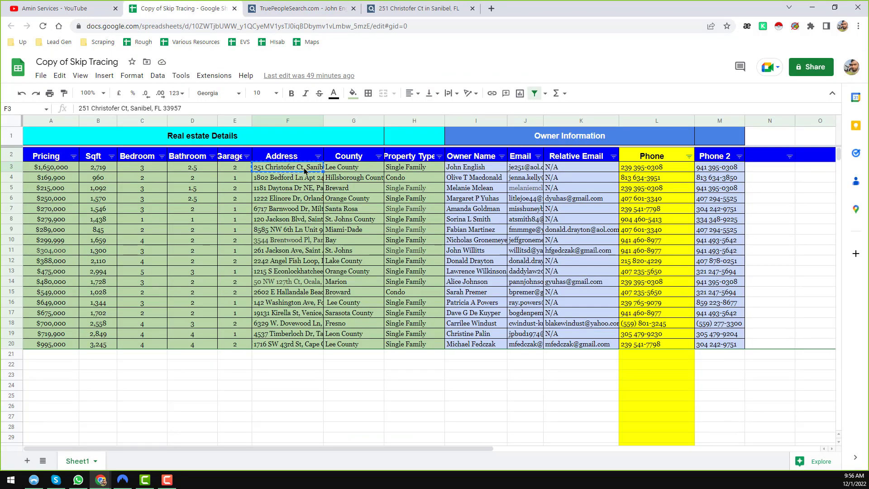
click(303, 9)
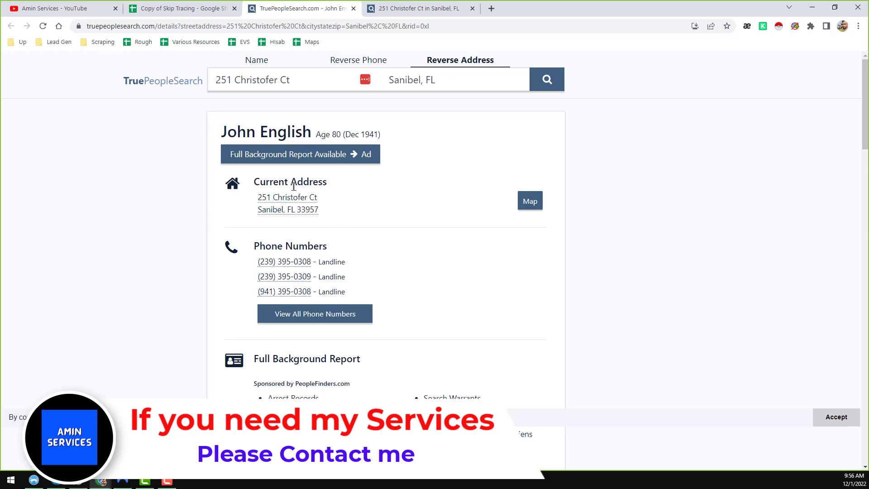
click(177, 5)
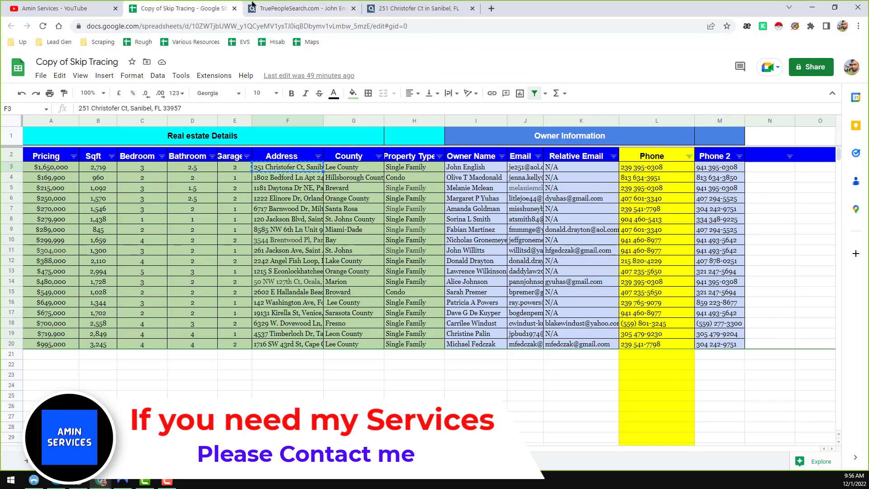
click(272, 8)
scroll(365, 223, down, 2)
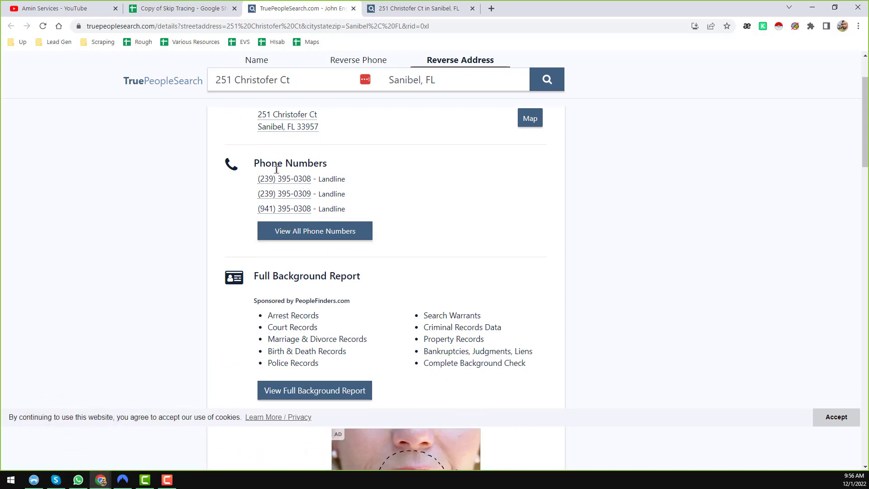
- Select only the first phone number listed on the owner's TruePeopleSearch profile
drag(253, 182, 322, 206)
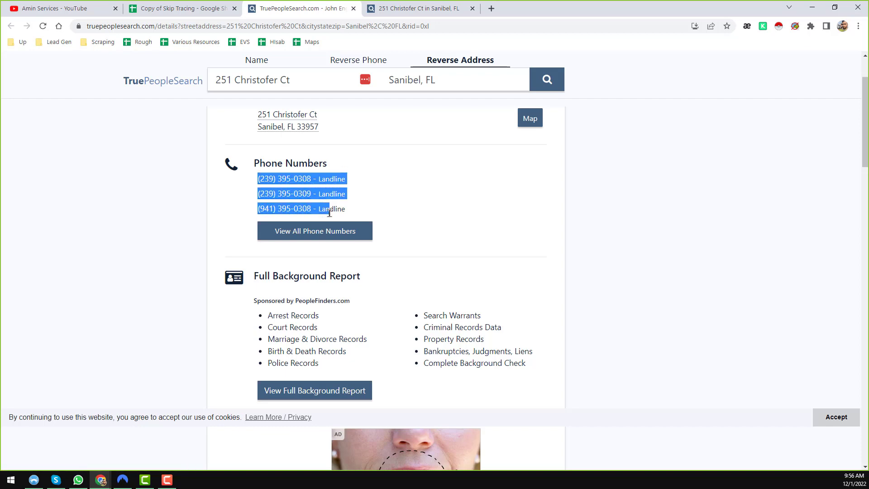
click(245, 186)
drag(316, 183, 257, 181)
key(ctrl+c)
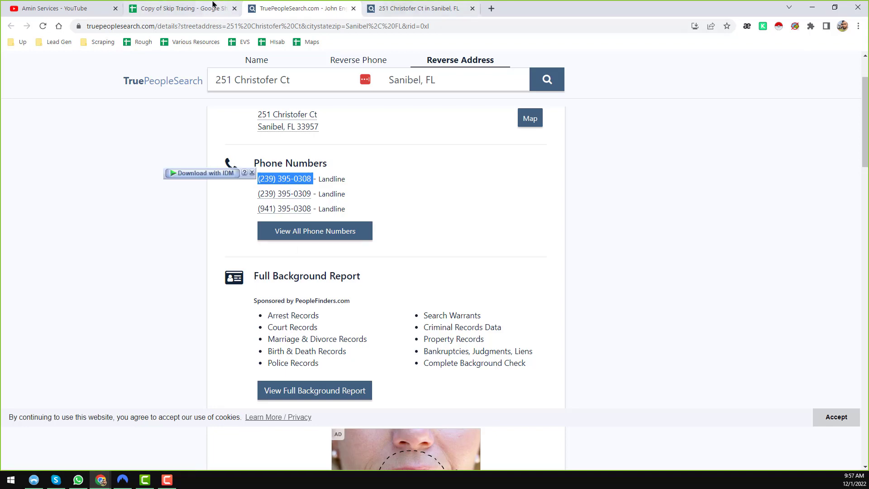
- Replace the existing number in the Sheets Phone cell L3 with the copied number
click(181, 8)
click(667, 169)
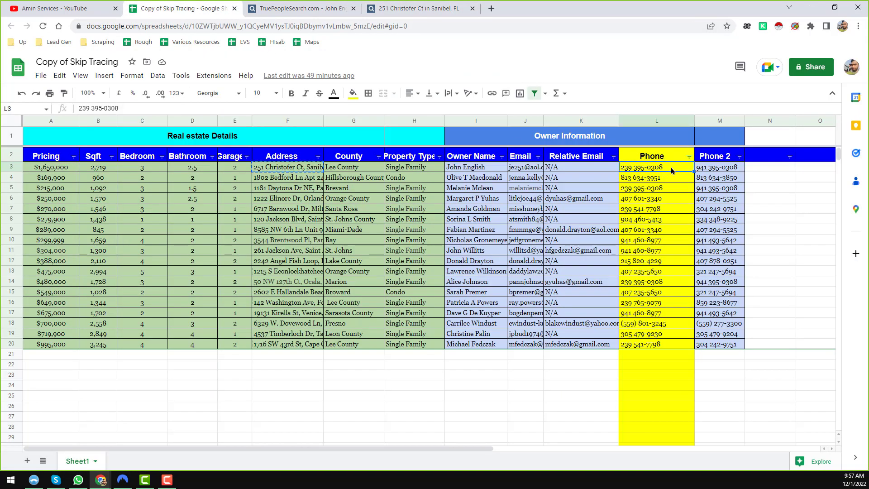
double_click(671, 170)
key(ctrl+a)
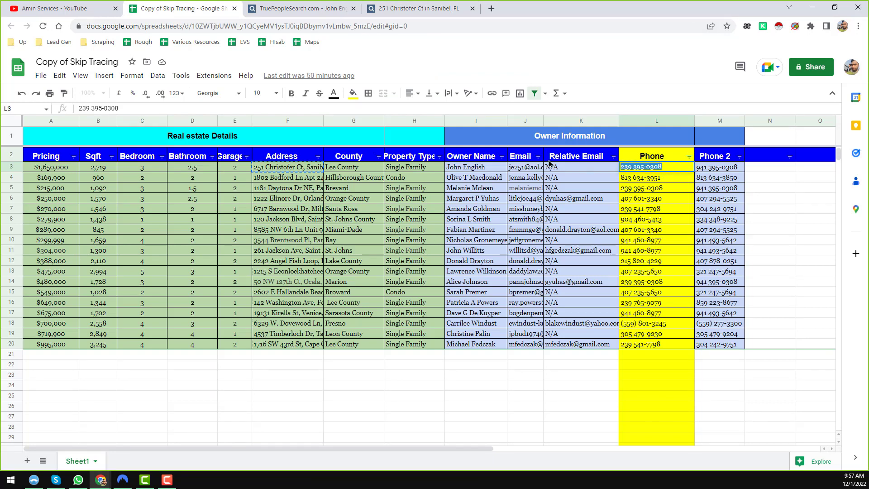
key(ctrl+v)
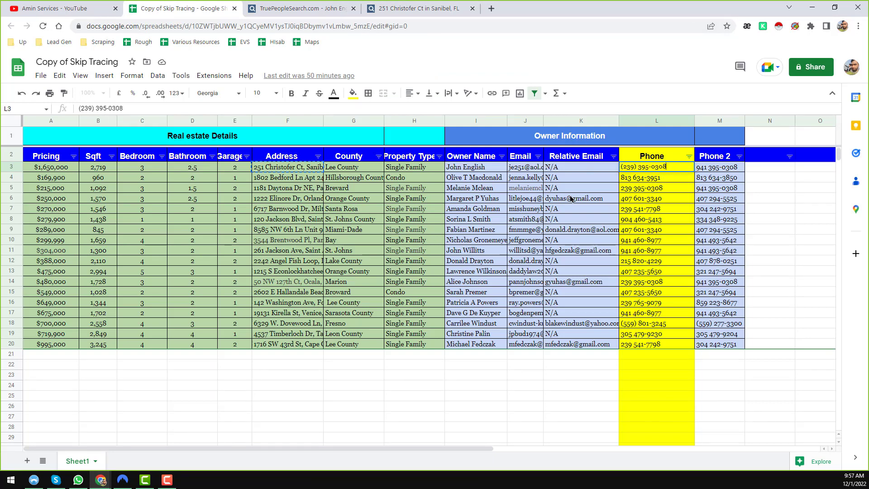
click(805, 195)
click(664, 172)
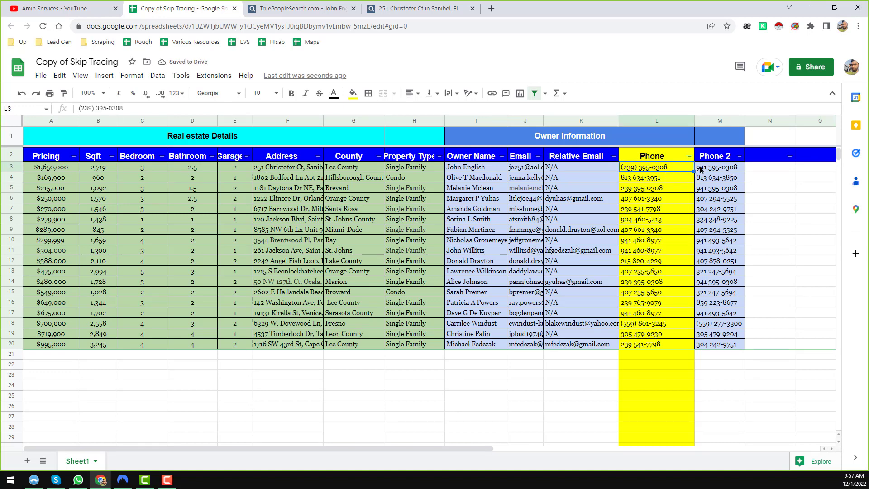
click(775, 170)
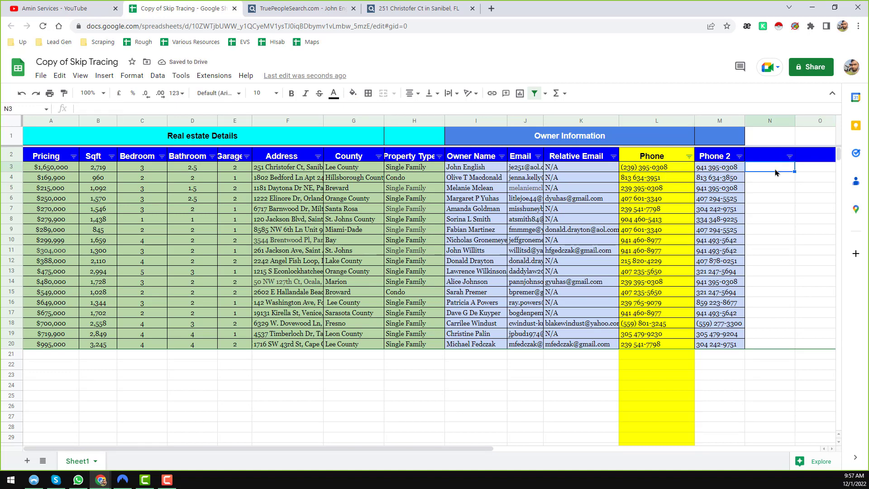
- Glance at the address search results, then scroll through the owner's lookup profile
click(397, 7)
click(336, 6)
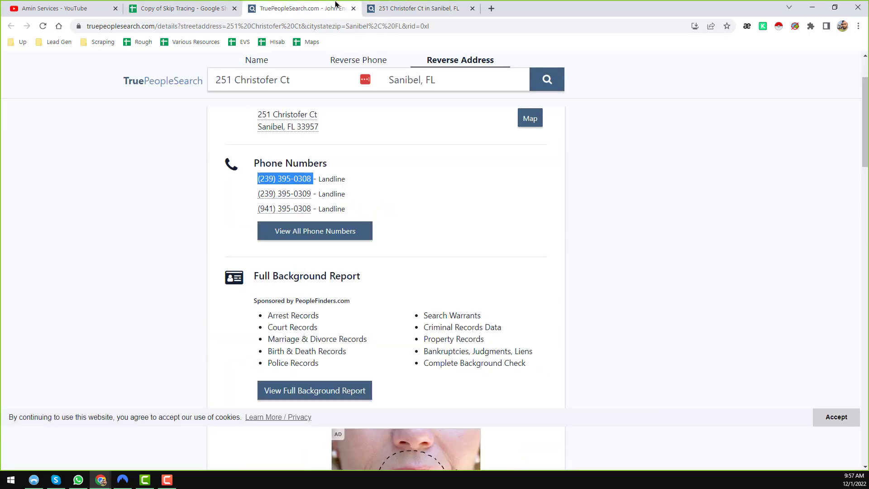
scroll(354, 195, down, 7)
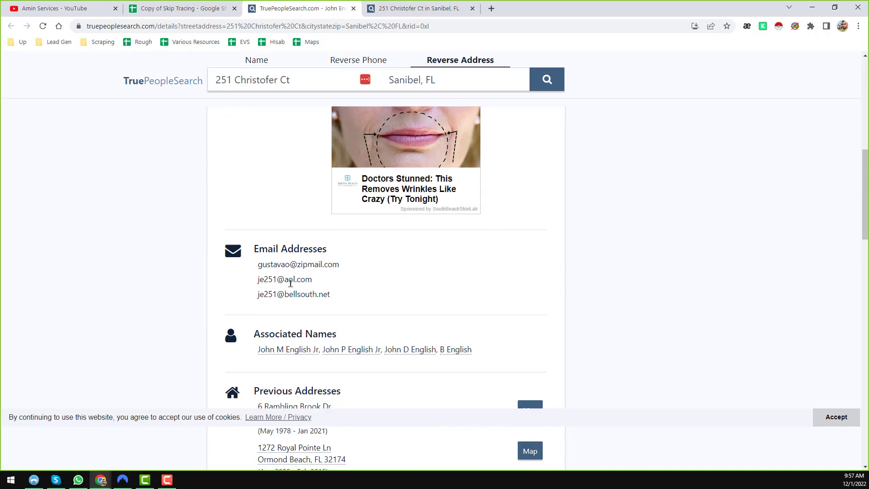
scroll(308, 294, up, 3)
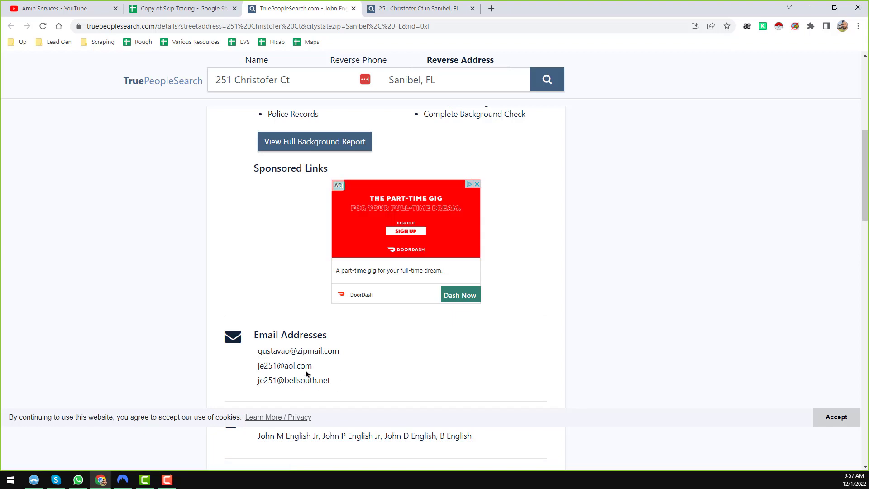
scroll(305, 365, up, 3)
scroll(317, 245, up, 3)
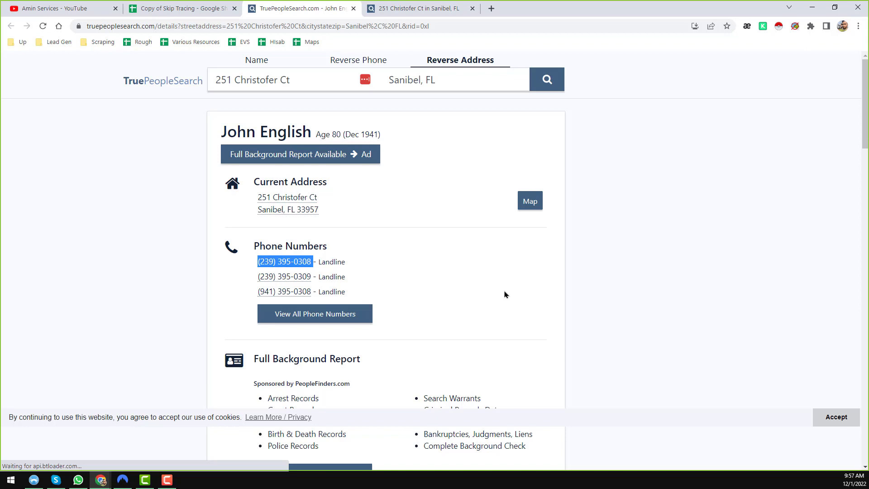
- Bring up the Amin Services YouTube channel's videos page
click(159, 8)
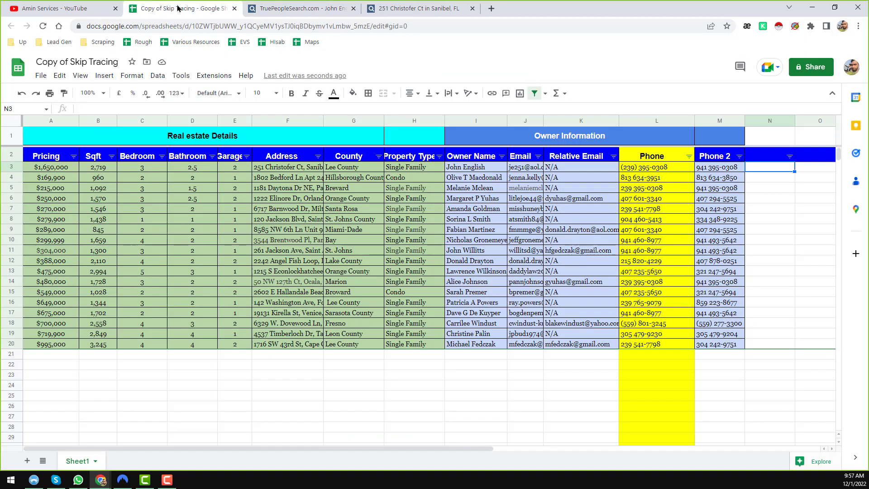
click(77, 4)
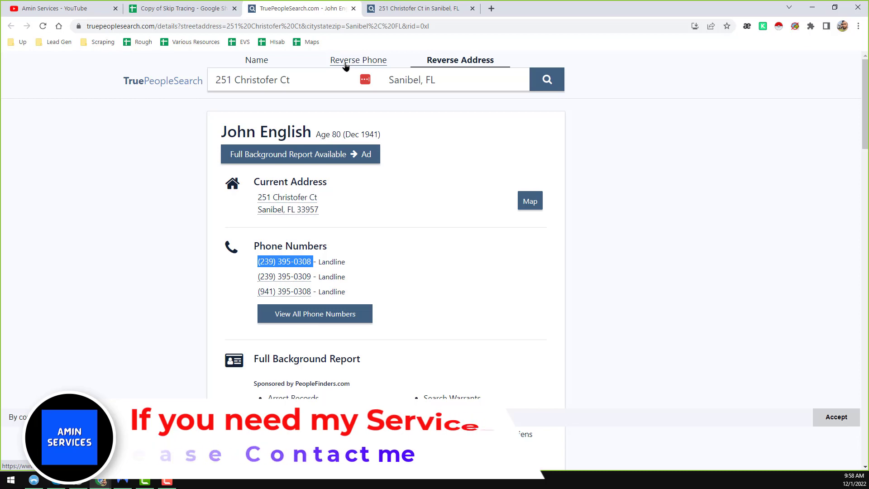
click(55, 8)
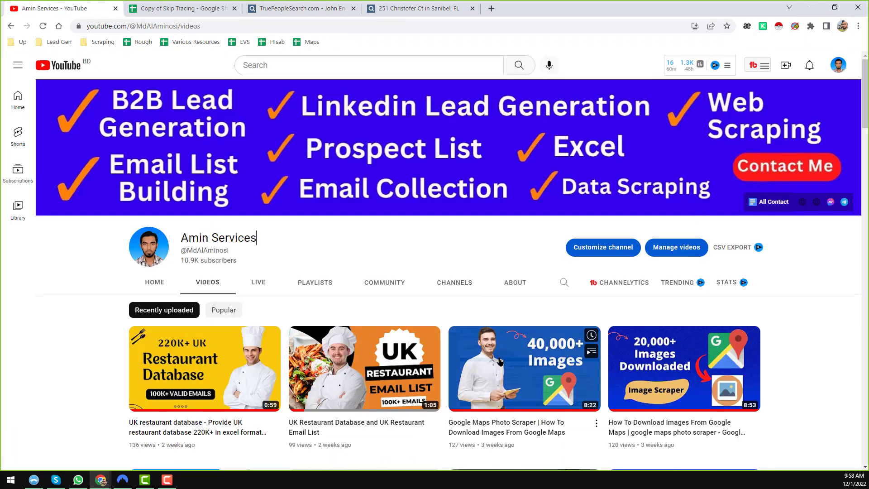
mouse_move(408, 393)
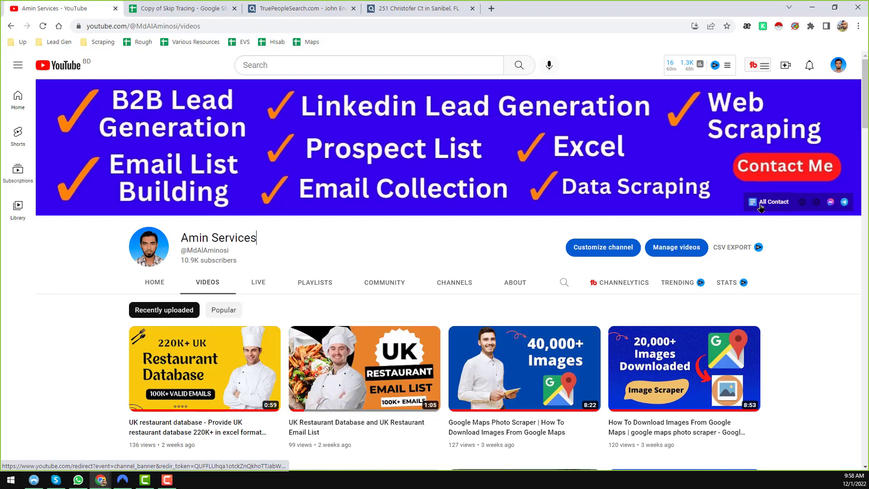